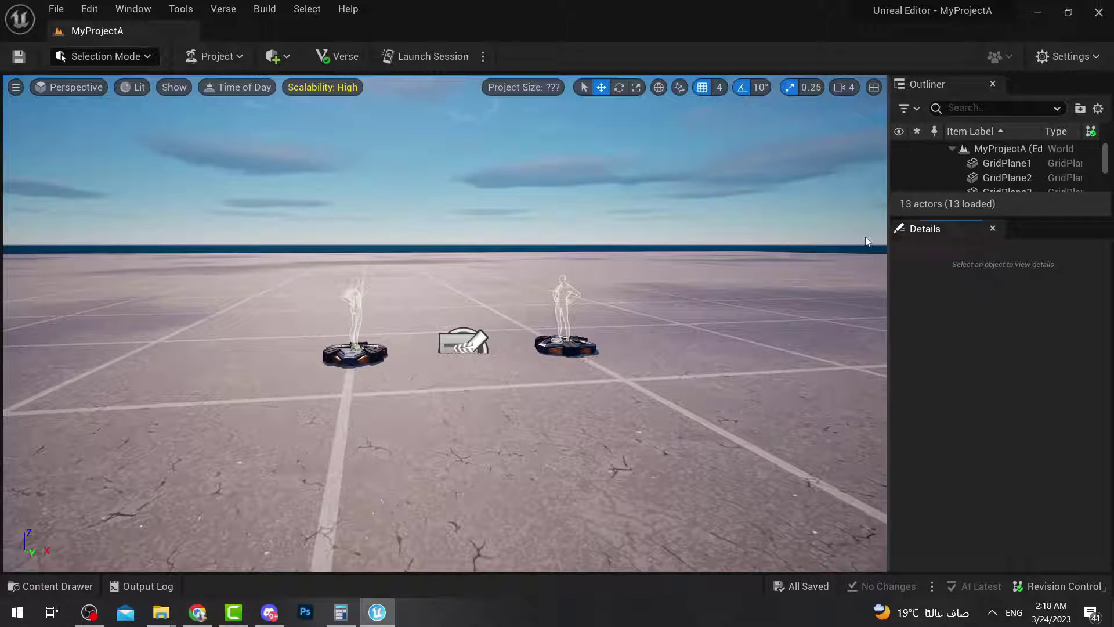
# - Close the Details and Outliner panels, and split the viewport into four panes with adjusted widths
pyautogui.click(993, 229)
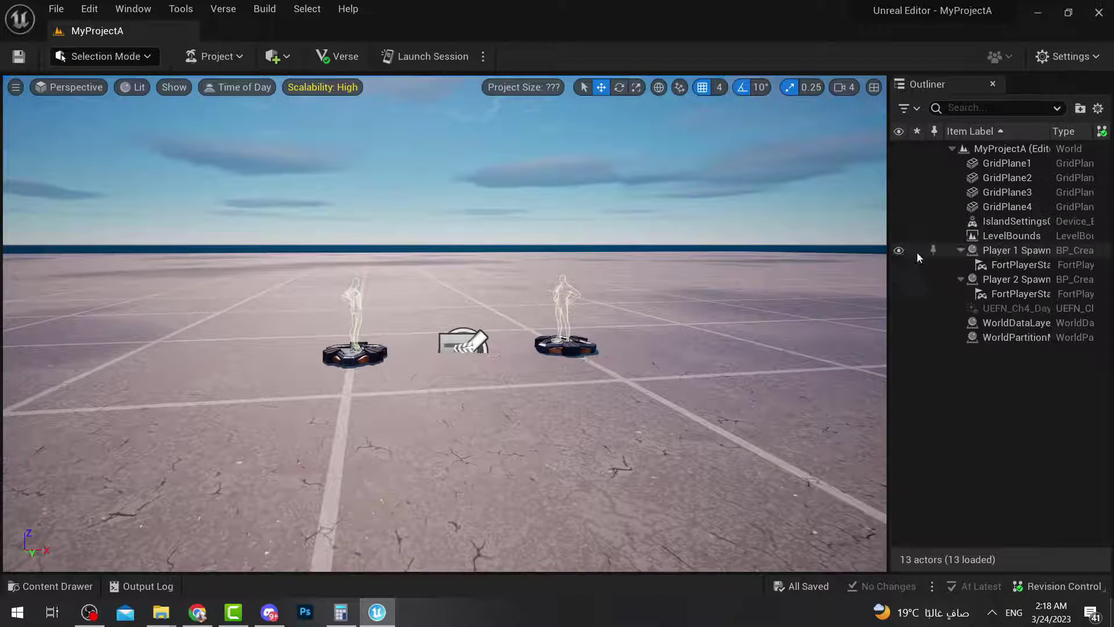
pyautogui.click(994, 85)
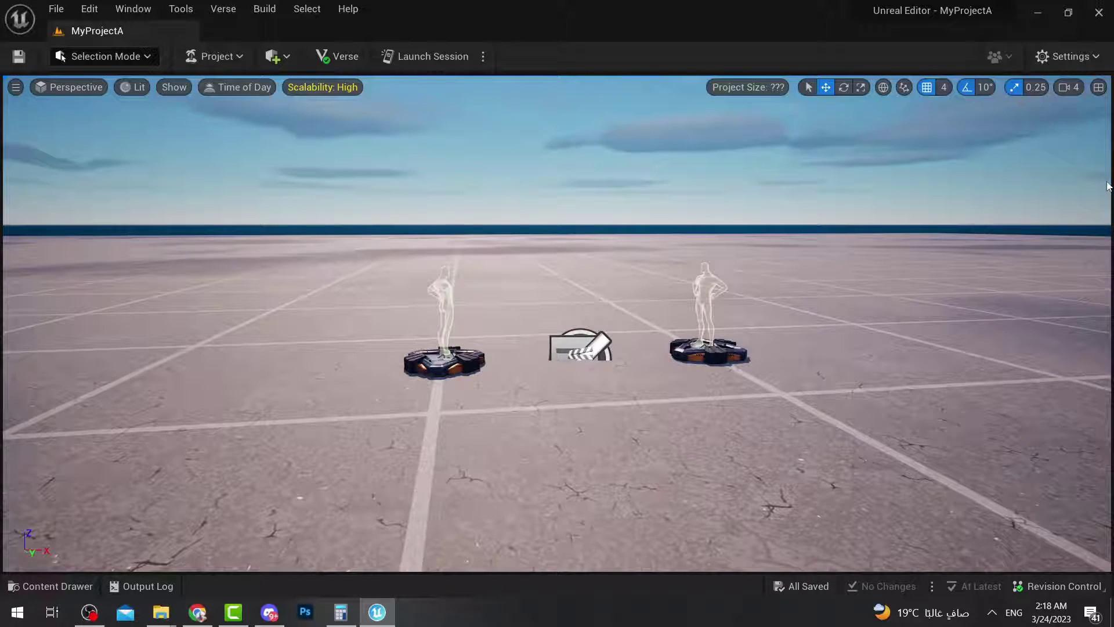
pyautogui.click(1100, 90)
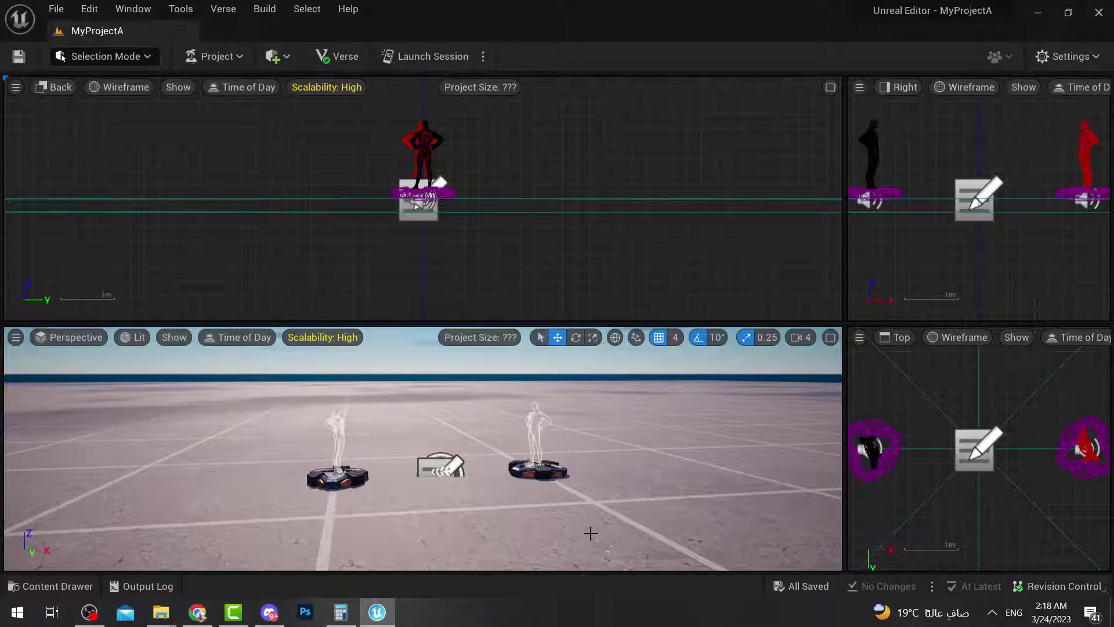
pyautogui.moveTo(847, 392); pyautogui.dragTo(624, 406)
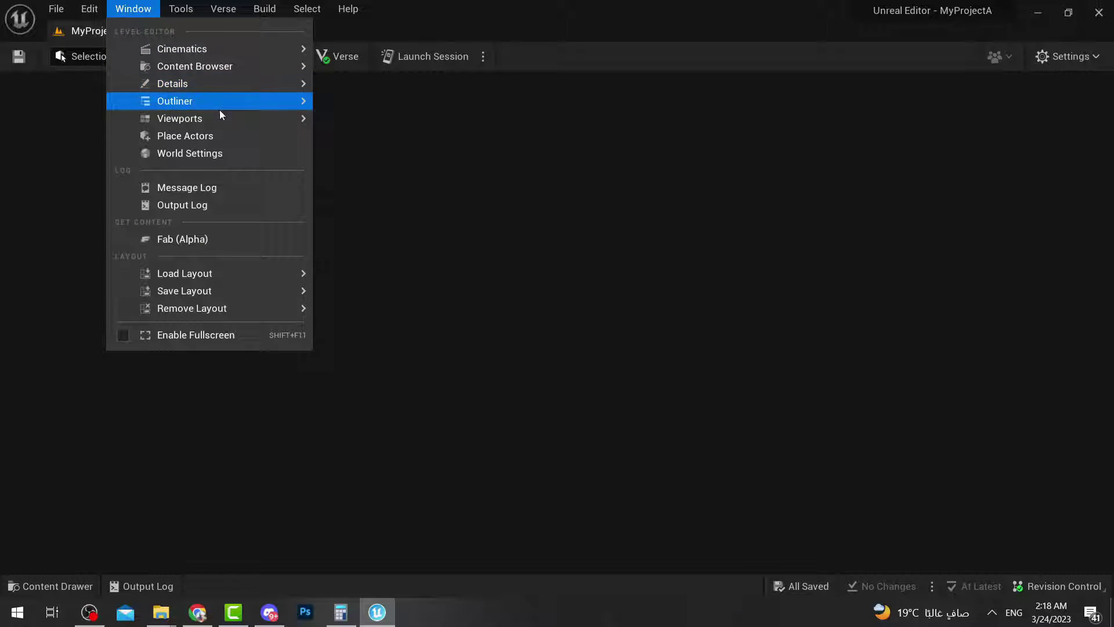
# - Reopen Viewport 1, widen its Perspective pane and maximize that pane
pyautogui.moveTo(220, 117)
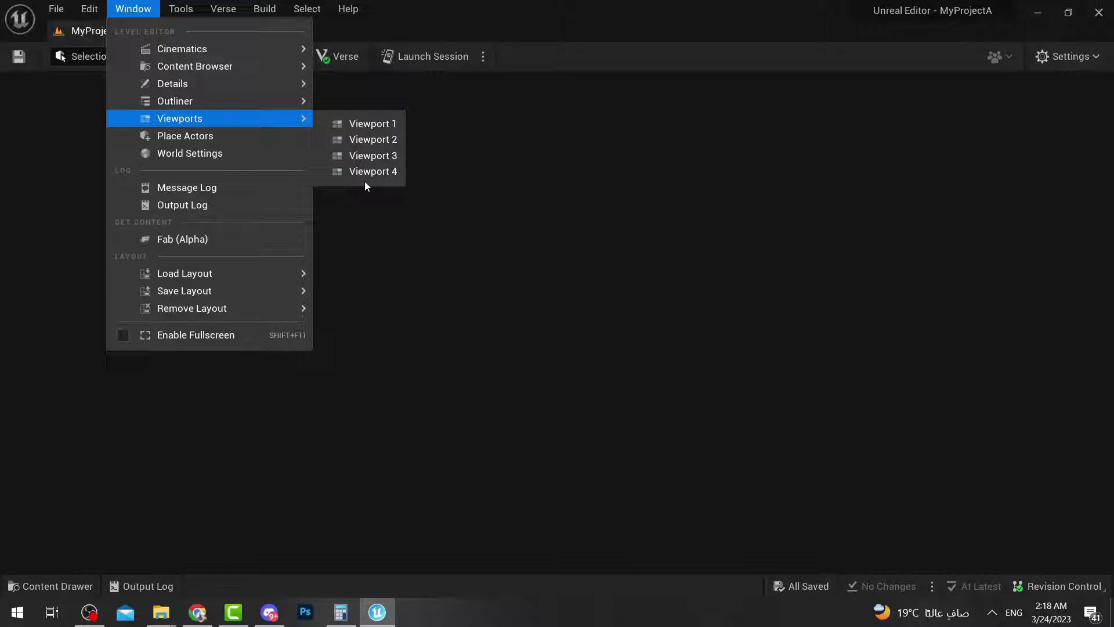
pyautogui.click(376, 123)
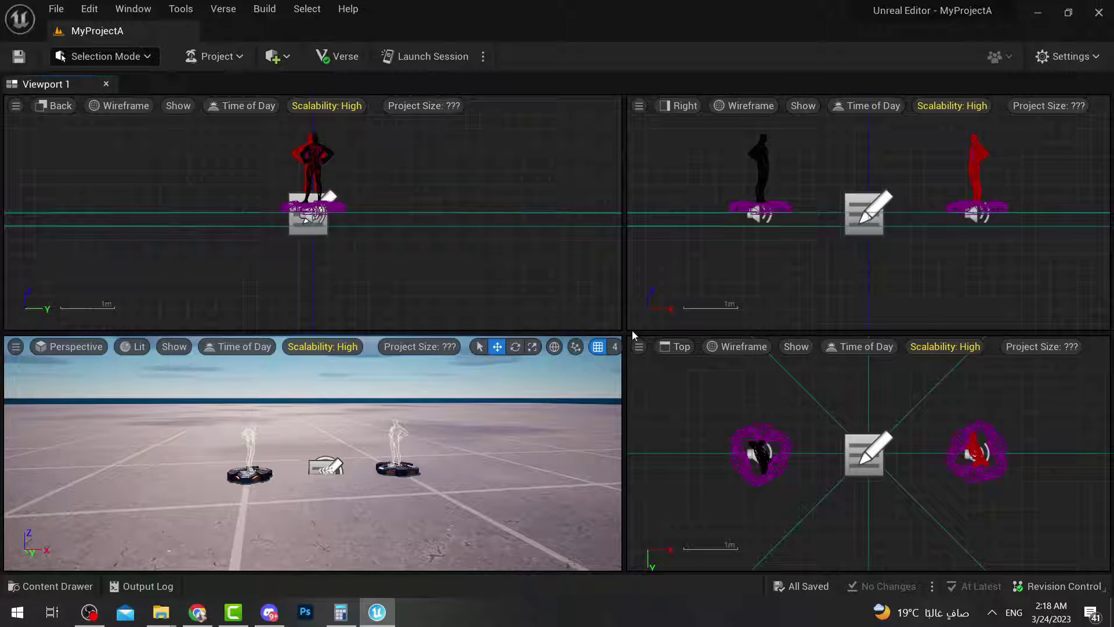
pyautogui.moveTo(623, 347); pyautogui.dragTo(809, 360)
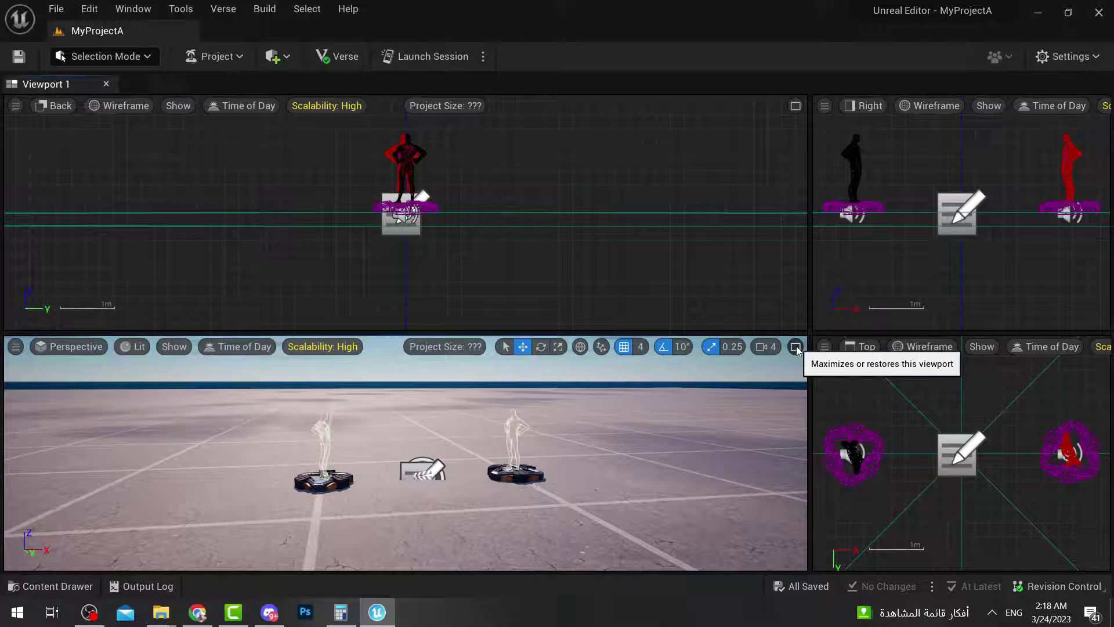
pyautogui.click(796, 348)
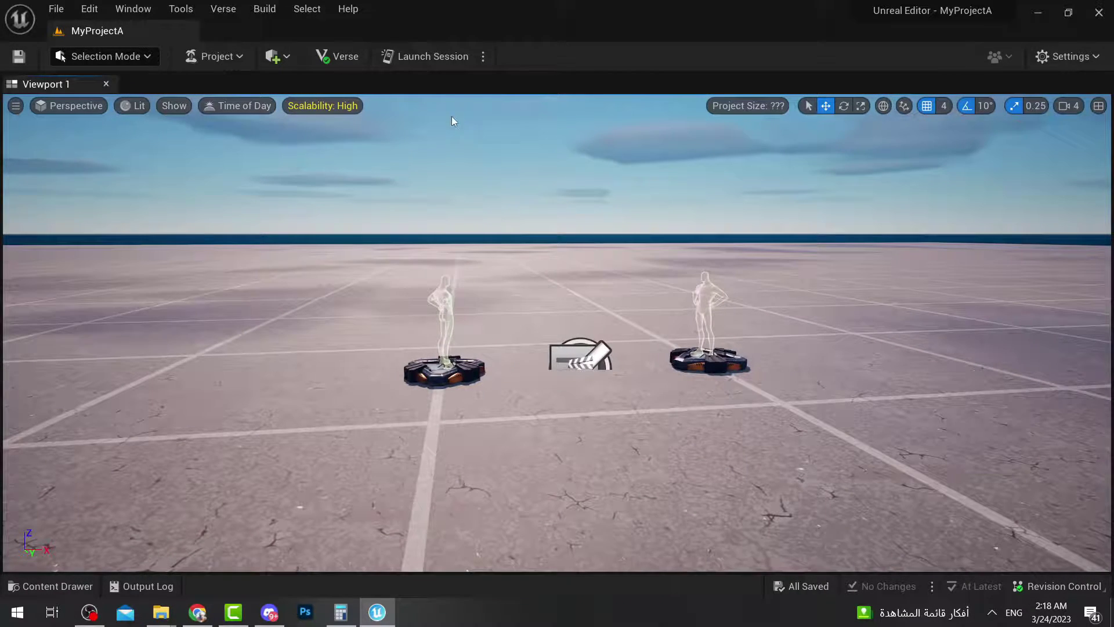
# - Reopen the Outliner panel using Outliner 1
pyautogui.click(135, 9)
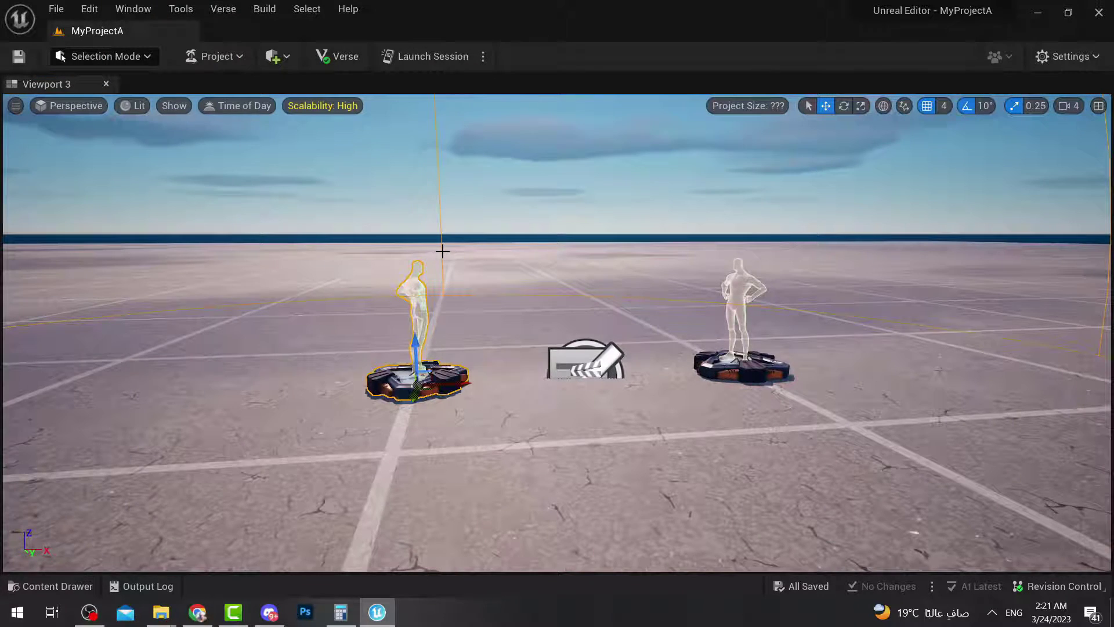
pyautogui.click(133, 9)
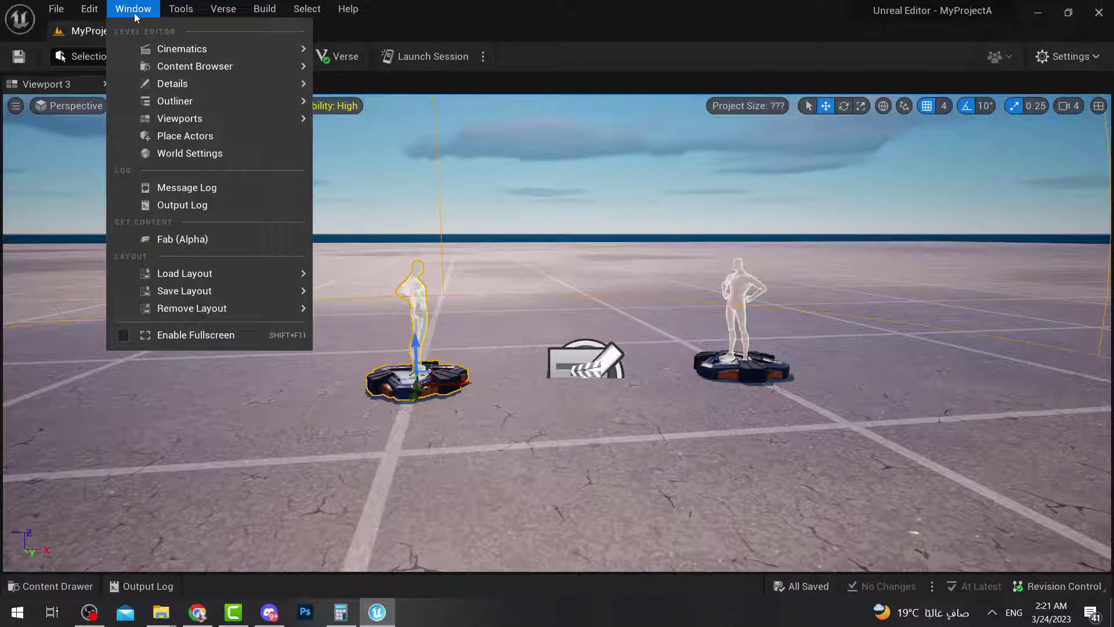
pyautogui.moveTo(185, 101)
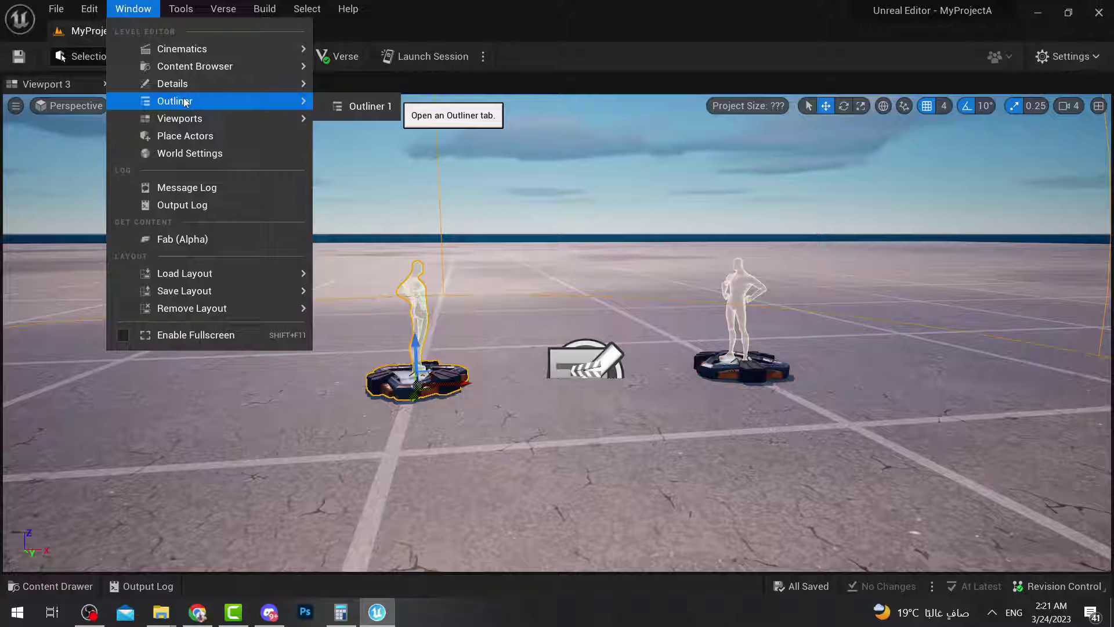
pyautogui.click(371, 107)
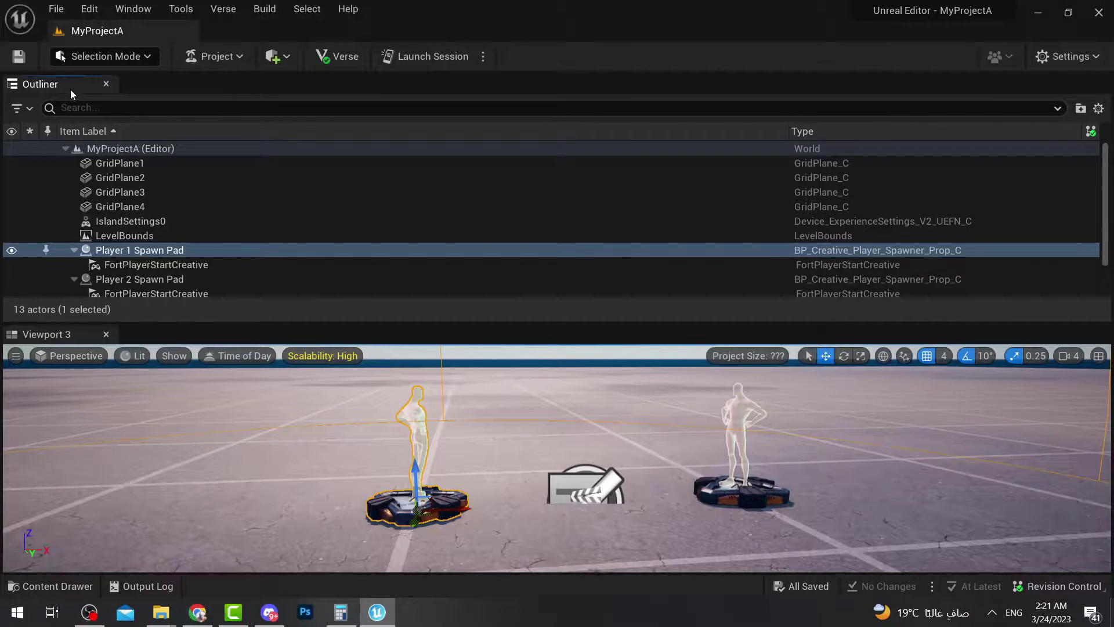
# - Dock the Outliner as a tab beside Viewport 3 and switch between the two
pyautogui.moveTo(71, 87); pyautogui.dragTo(183, 87)
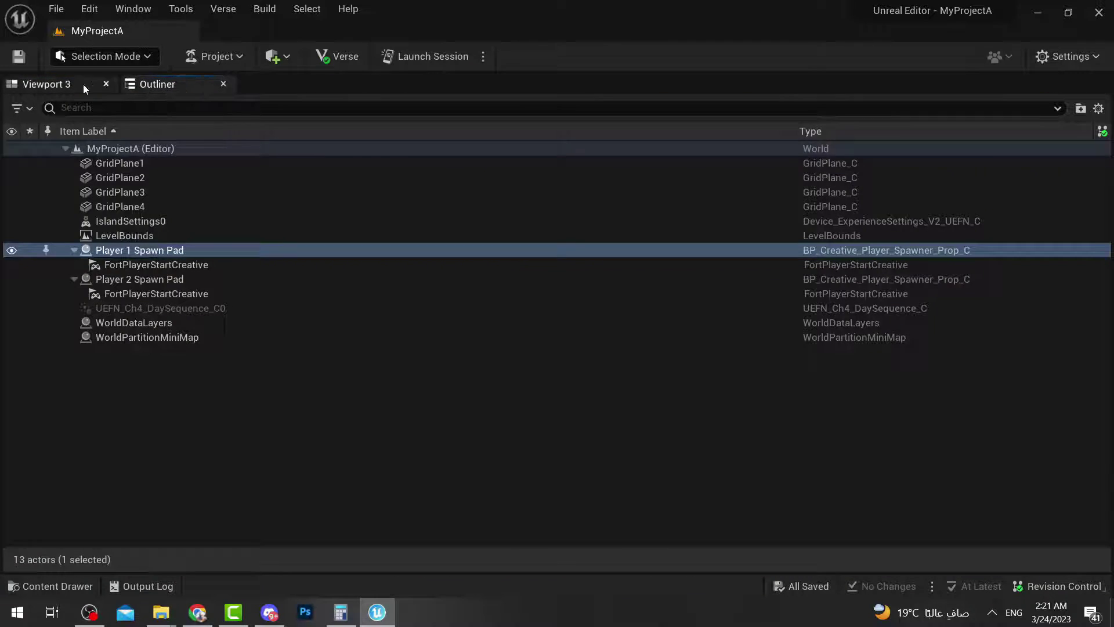
pyautogui.click(84, 89)
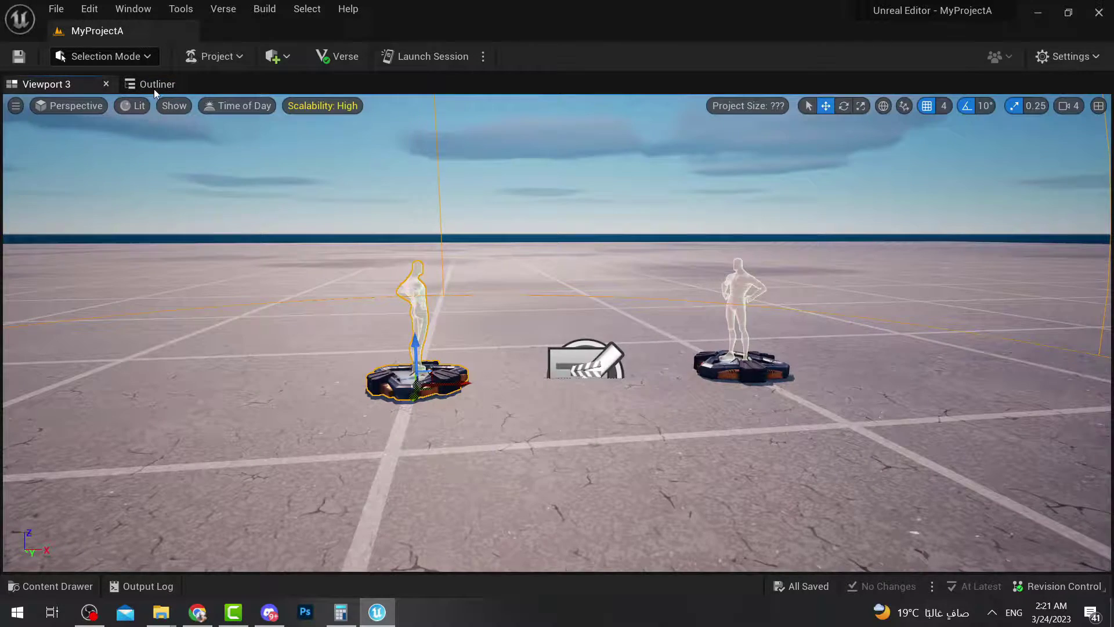
pyautogui.click(155, 89)
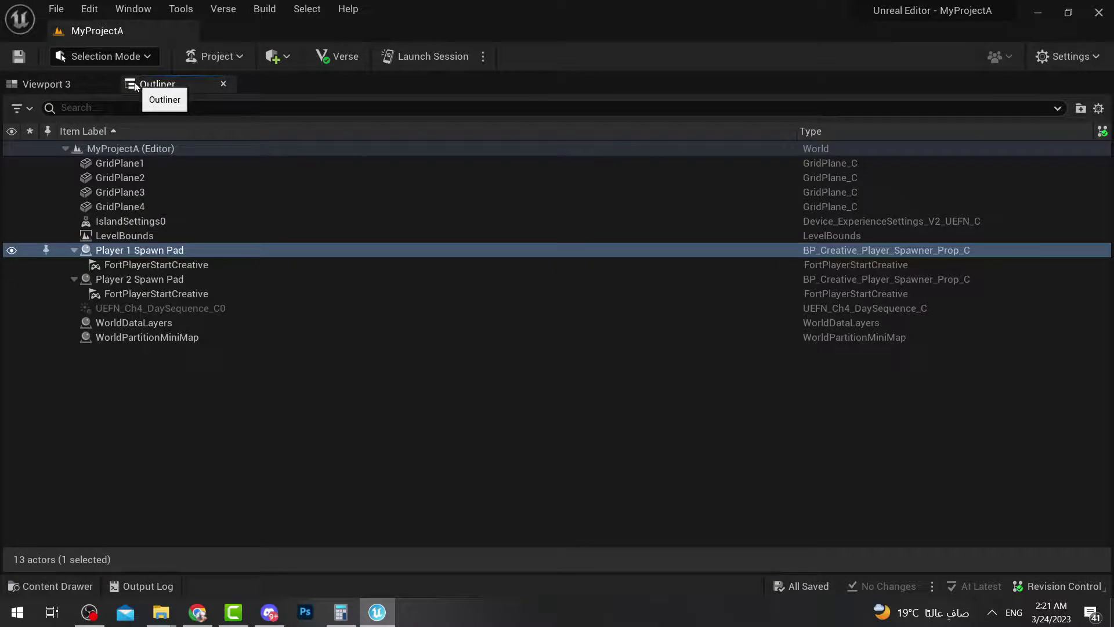
# - Dock the Outliner along the right side of Viewport 3 and narrow it to a slim column
pyautogui.moveTo(134, 86); pyautogui.dragTo(1025, 257)
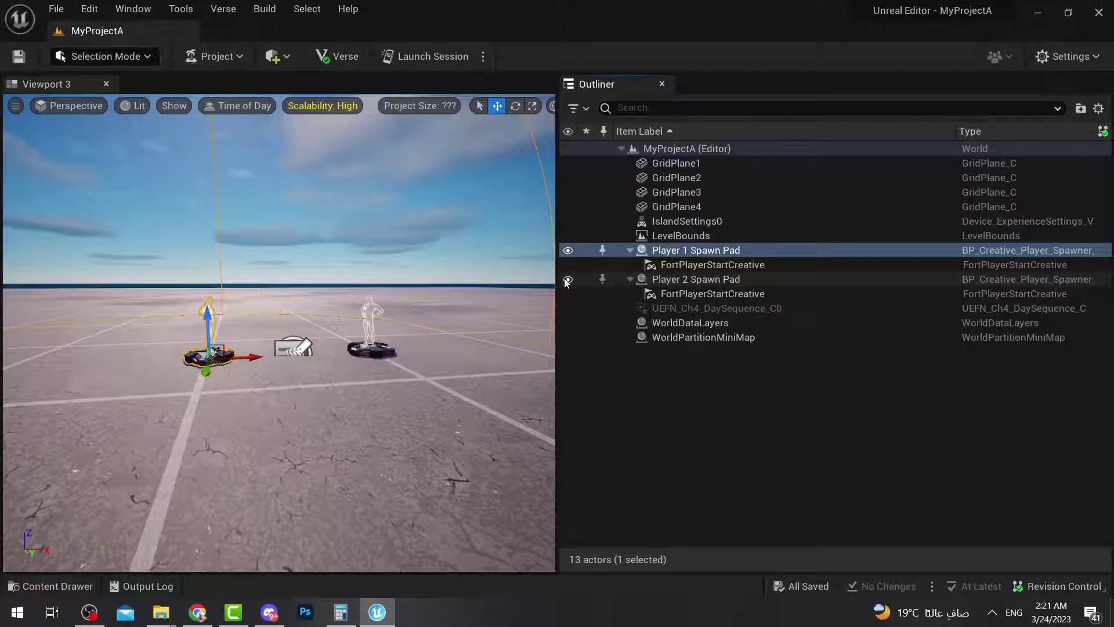
pyautogui.moveTo(559, 285); pyautogui.dragTo(940, 308)
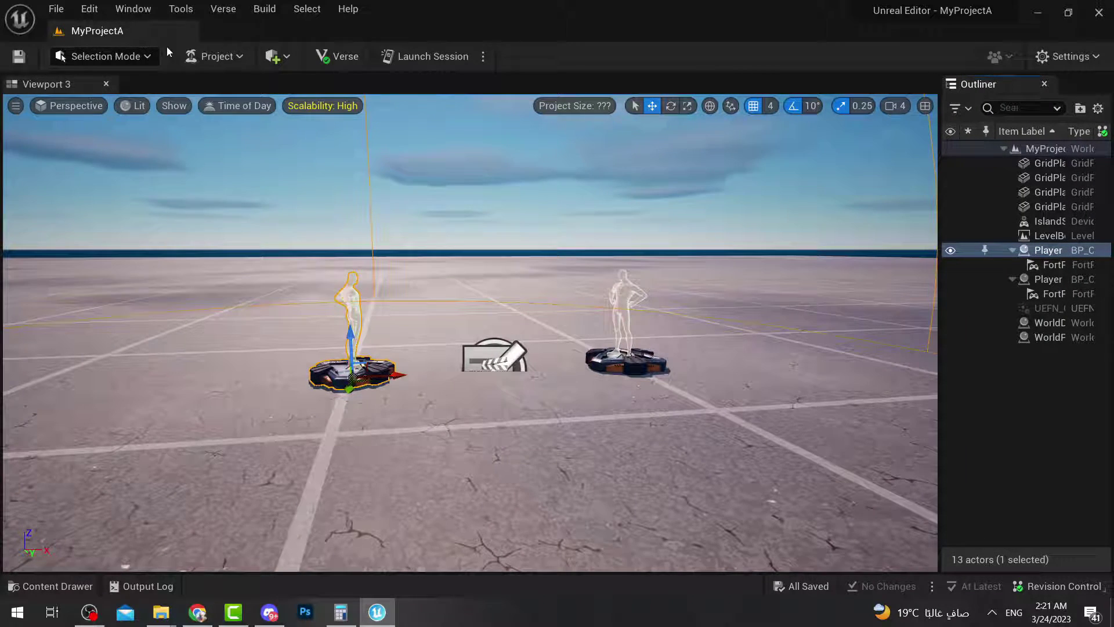
# - Open the Details 2 panel as a floating window over the viewport and widen it
pyautogui.click(122, 14)
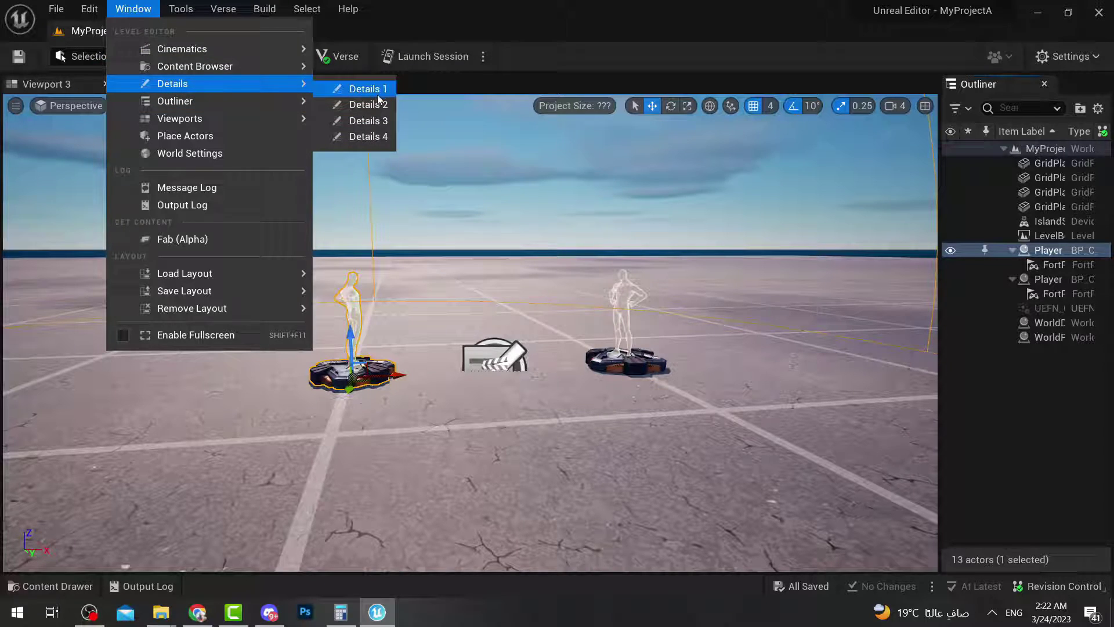
pyautogui.click(390, 105)
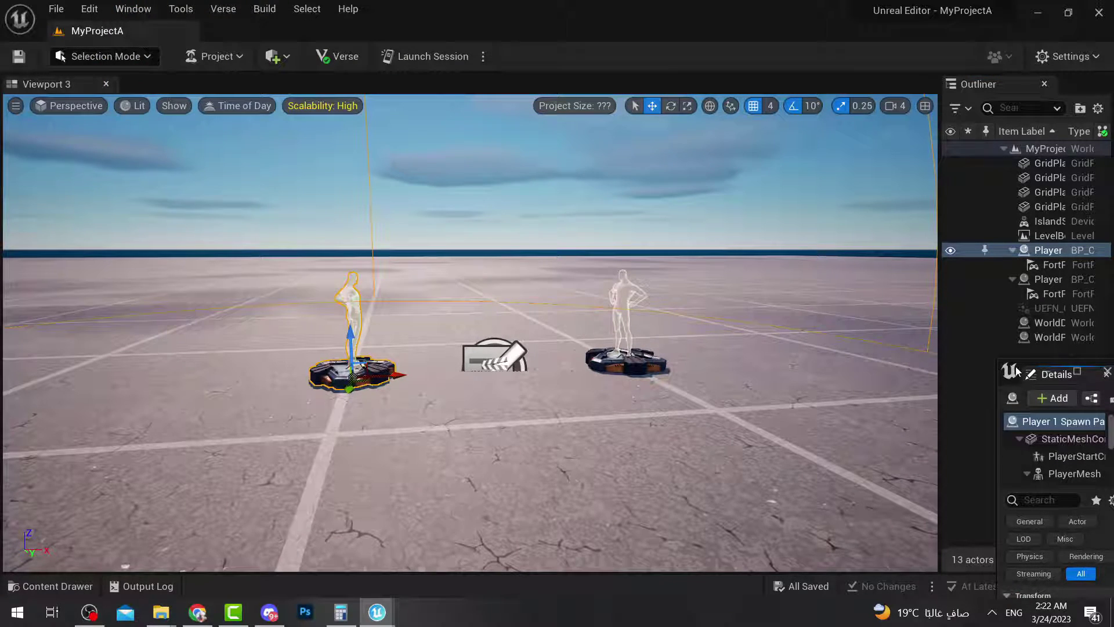
pyautogui.click(1076, 372)
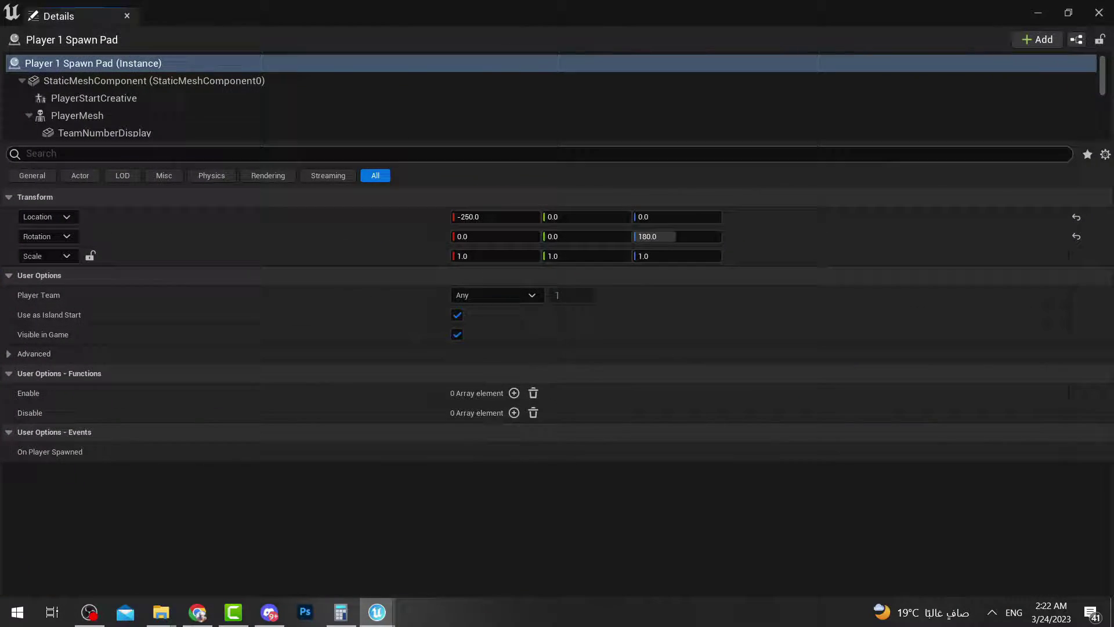
pyautogui.moveTo(817, 21); pyautogui.dragTo(747, 221)
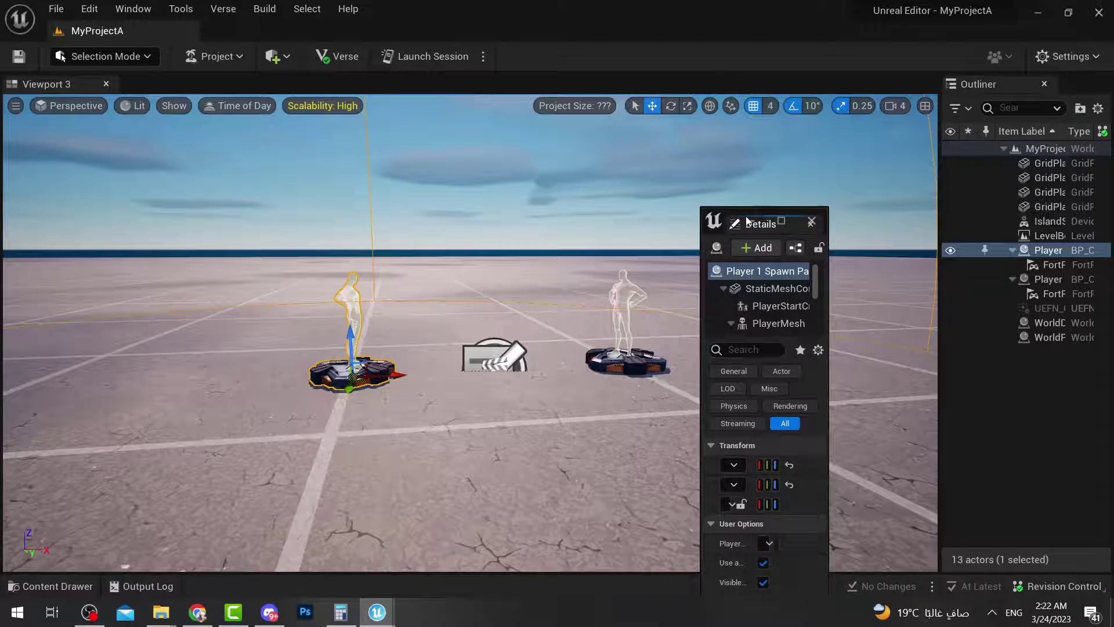
pyautogui.moveTo(702, 290); pyautogui.dragTo(489, 307)
# - Dock the Details panel as a tab beside the Outliner and switch between the two
pyautogui.moveTo(535, 229); pyautogui.dragTo(1071, 88)
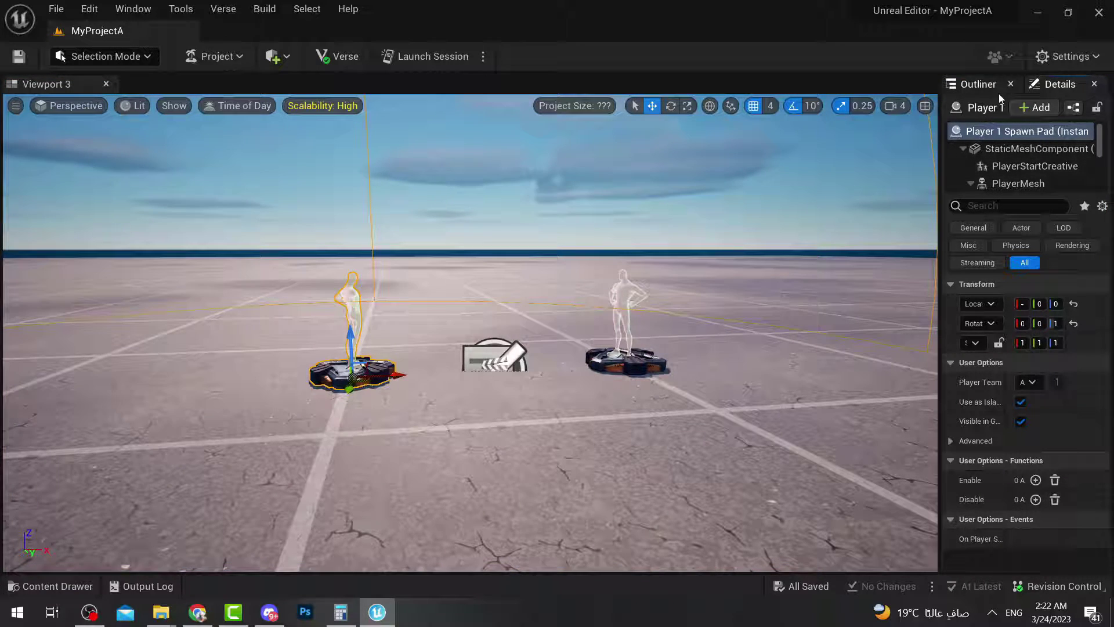
pyautogui.click(986, 85)
pyautogui.click(1053, 85)
pyautogui.click(987, 85)
pyautogui.click(1053, 85)
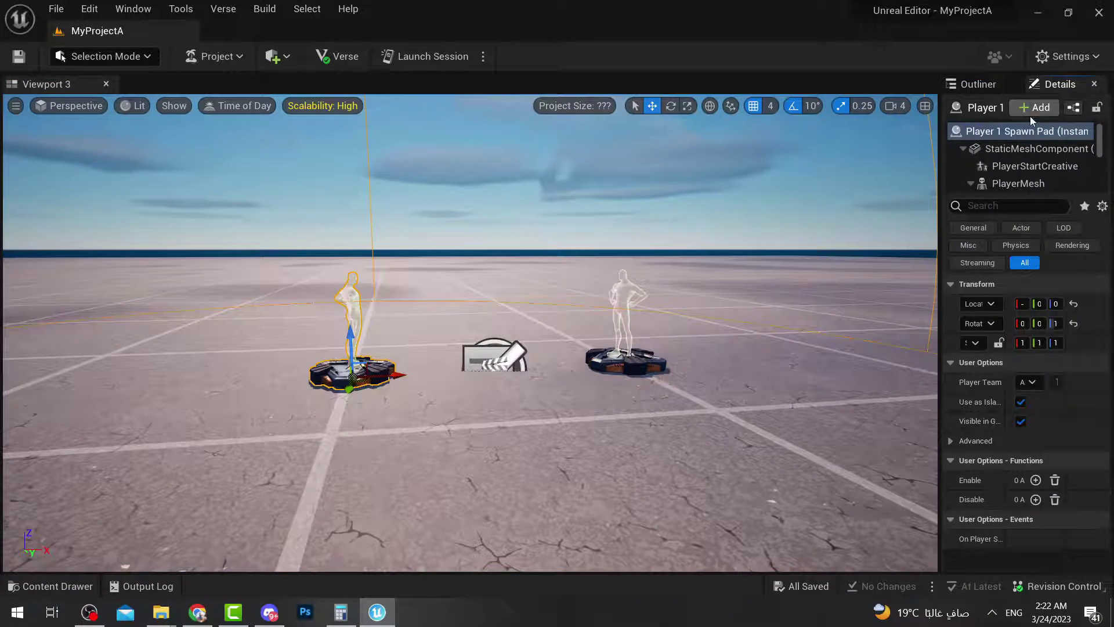
# - Undock the Details panel from the Outliner's tab group and dock it directly below the Outliner
pyautogui.moveTo(1051, 86); pyautogui.dragTo(1015, 311)
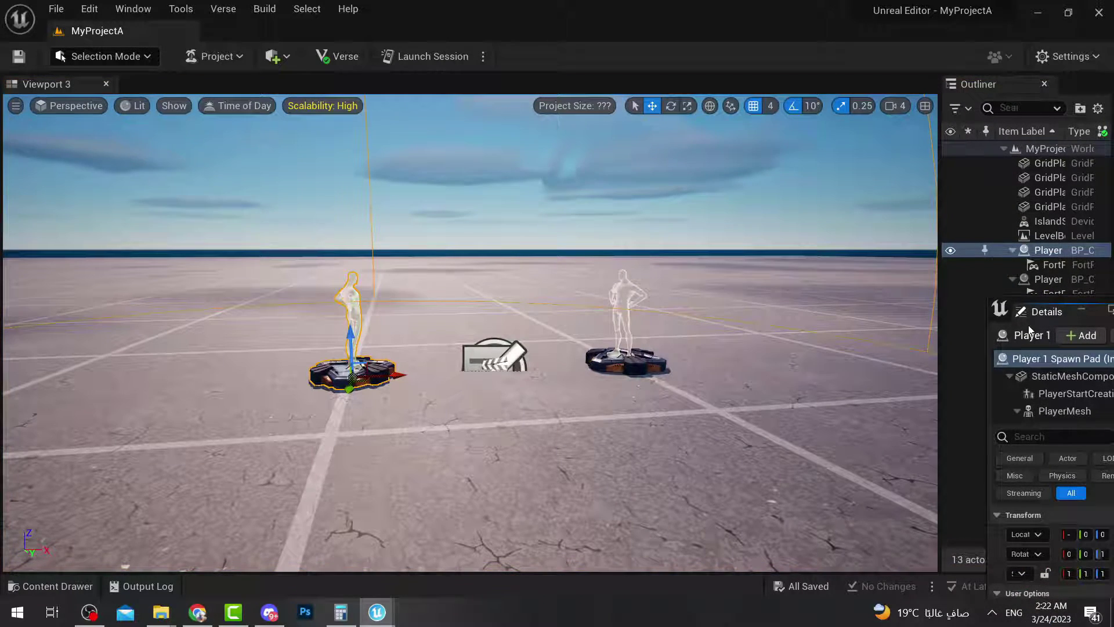
pyautogui.rightClick(1019, 311)
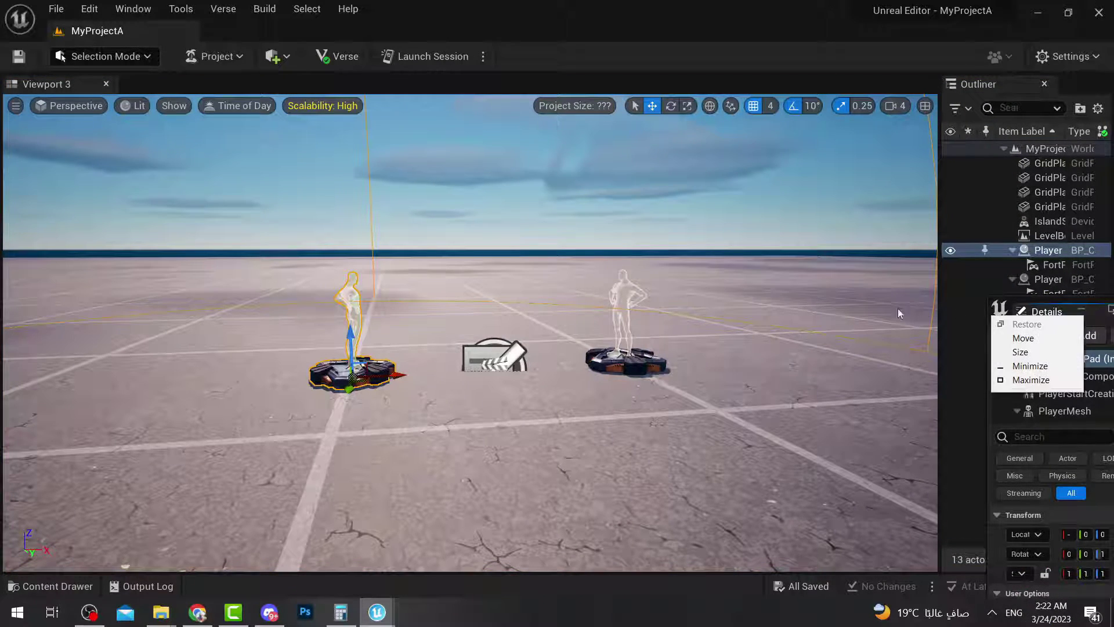
pyautogui.click(1109, 309)
pyautogui.moveTo(698, 20); pyautogui.dragTo(993, 479)
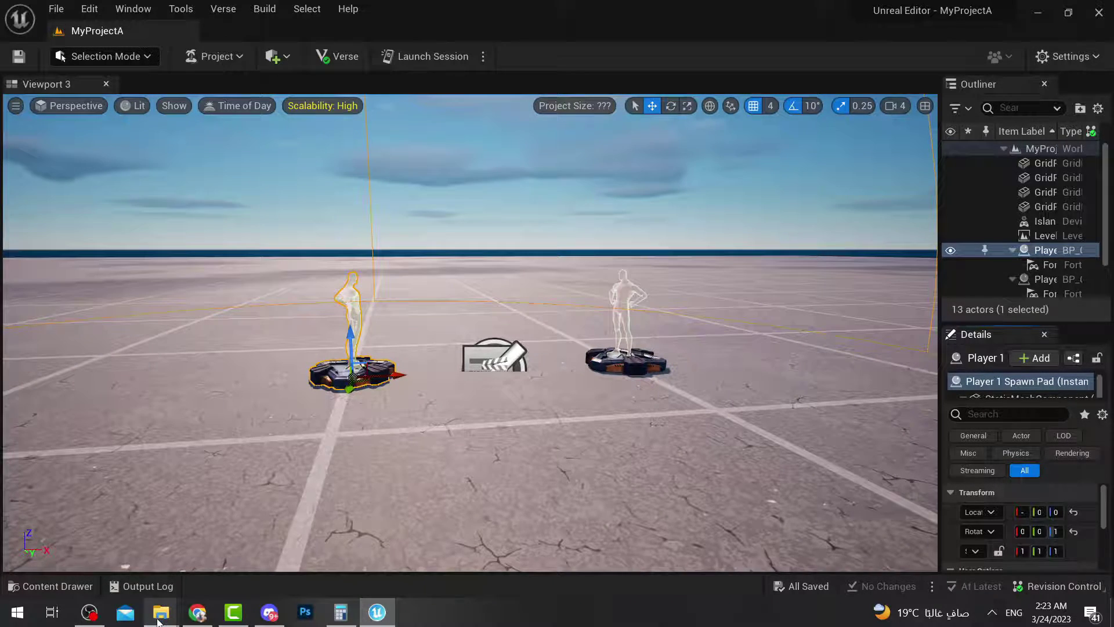
# - Switch to File Explorer and go to the AppData folder at C:\Users\007\AppData
pyautogui.moveTo(161, 613)
pyautogui.click(52, 557)
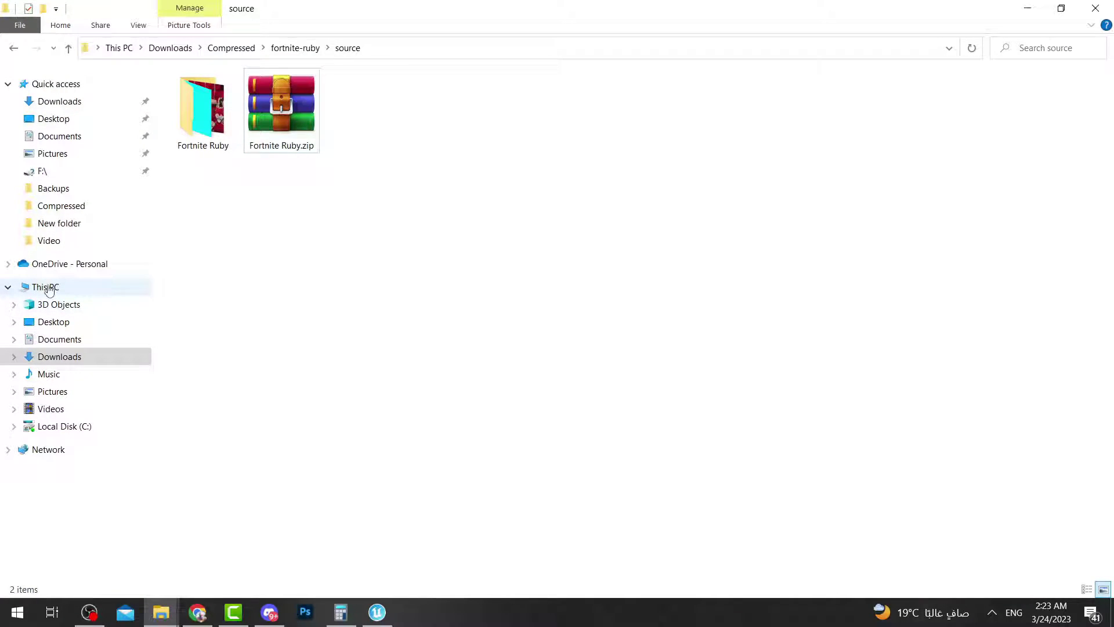
pyautogui.click(44, 286)
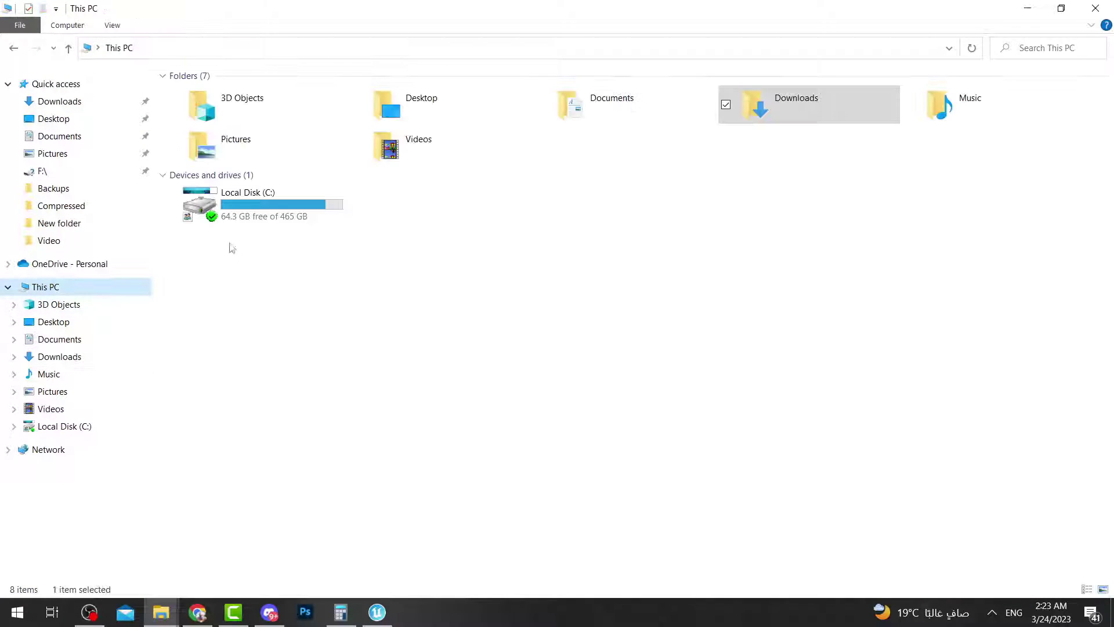
pyautogui.doubleClick(246, 204)
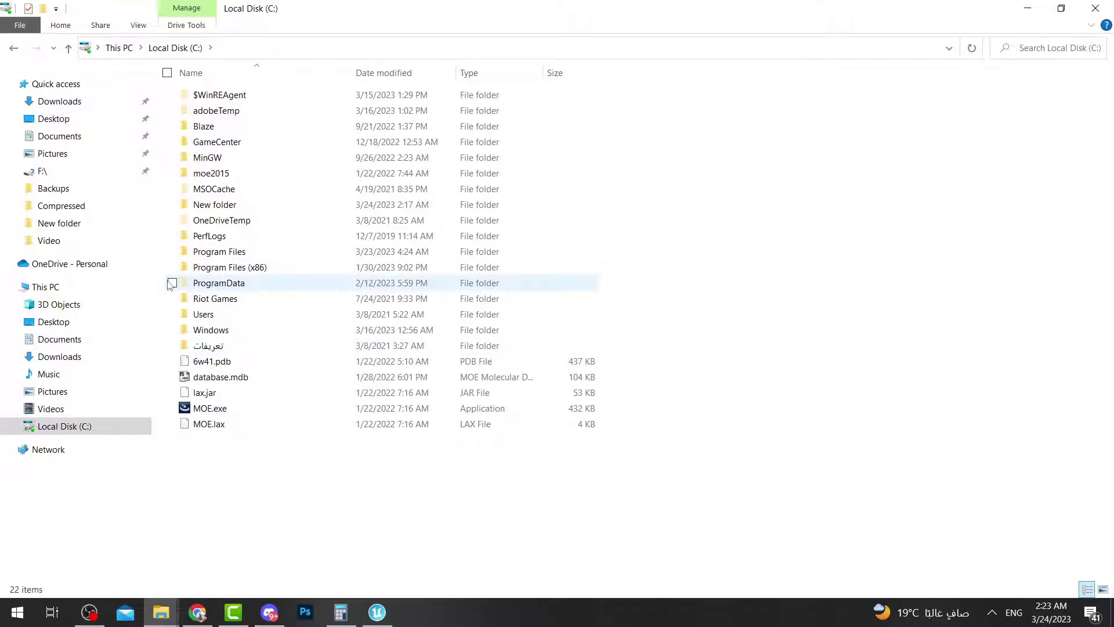
pyautogui.doubleClick(215, 319)
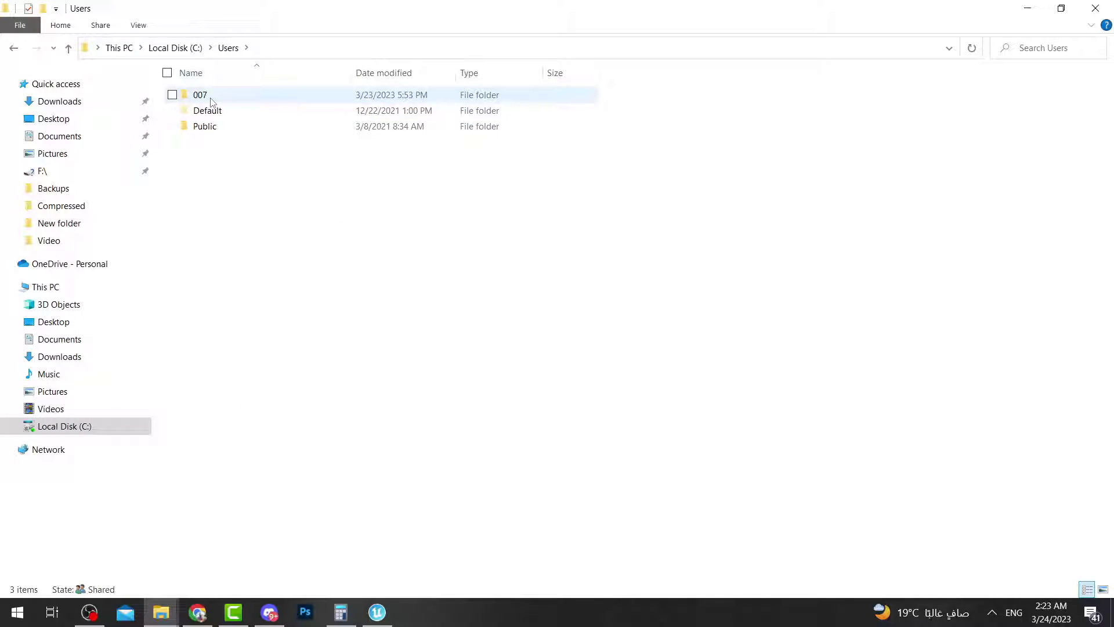
pyautogui.moveTo(212, 99)
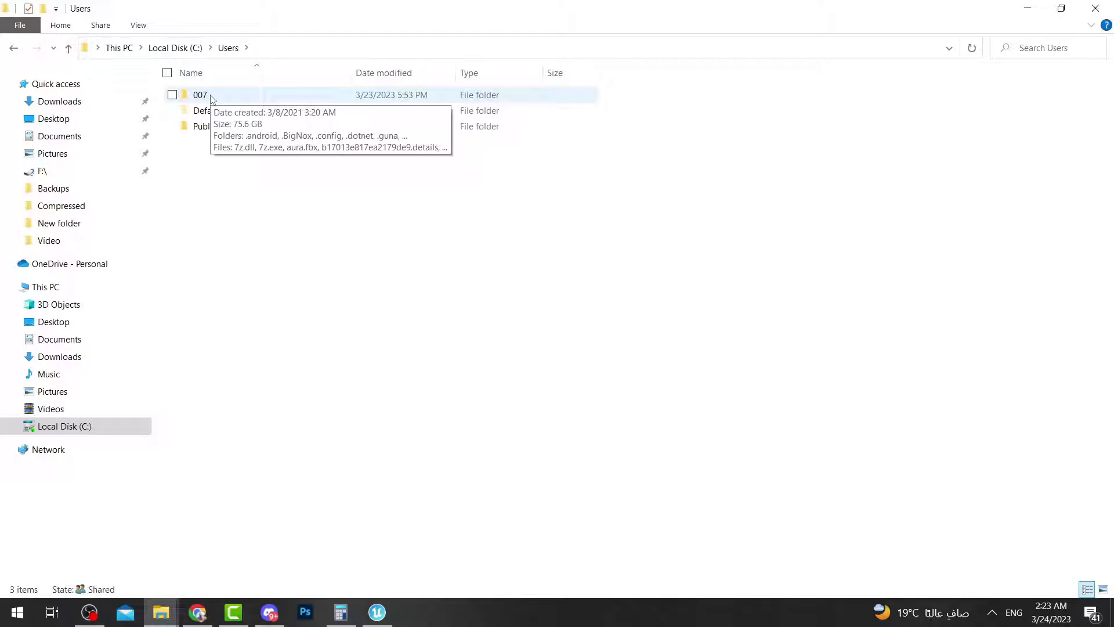
pyautogui.doubleClick(210, 97)
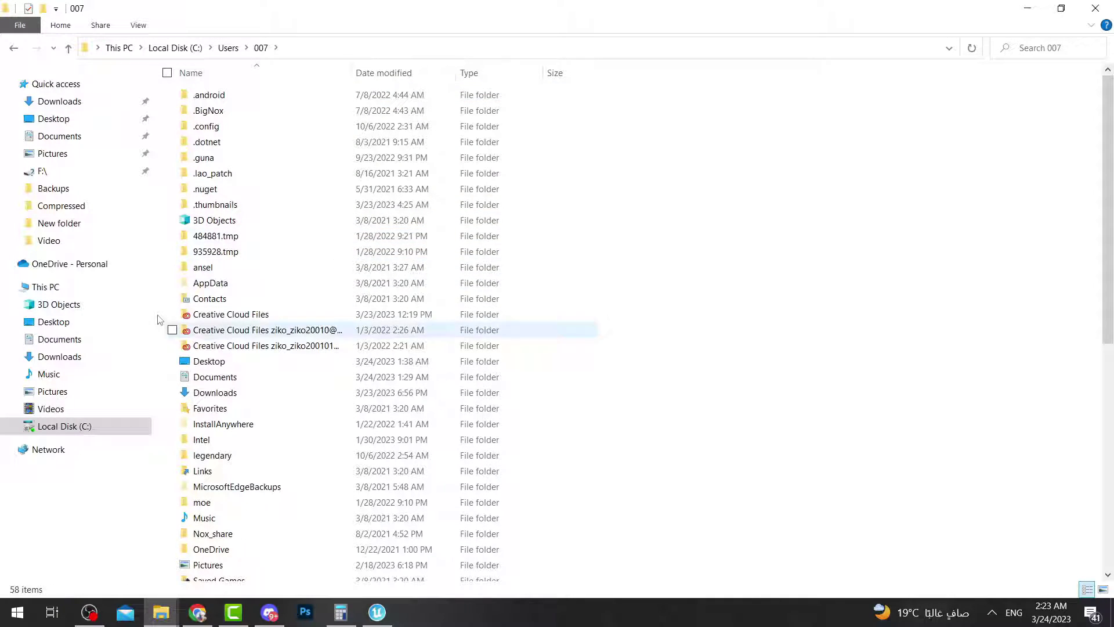
pyautogui.click(215, 290)
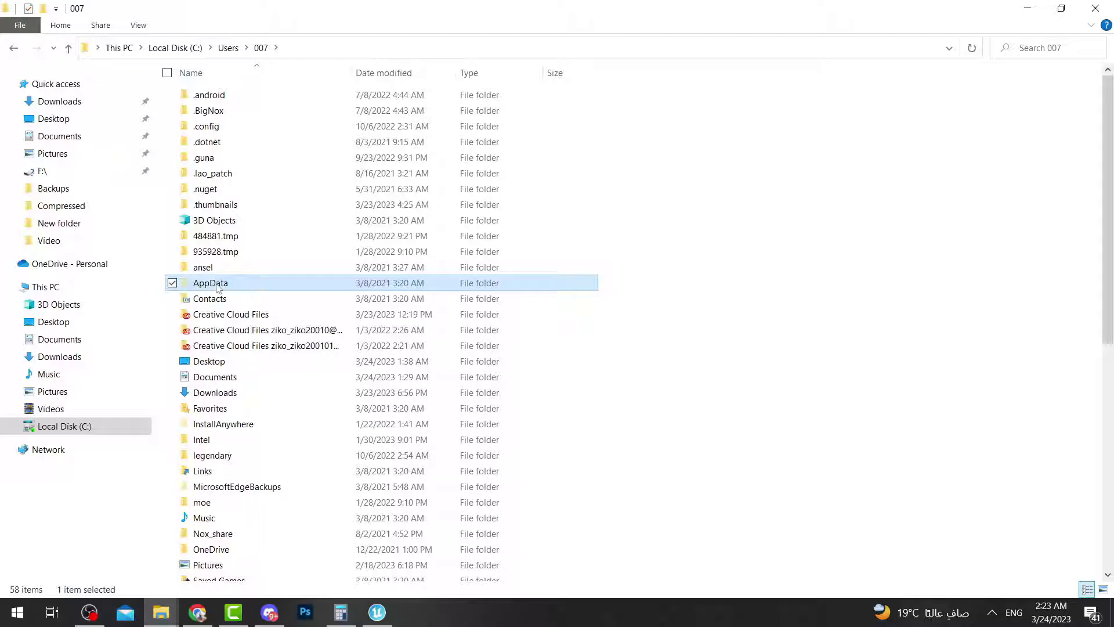
pyautogui.moveTo(219, 289)
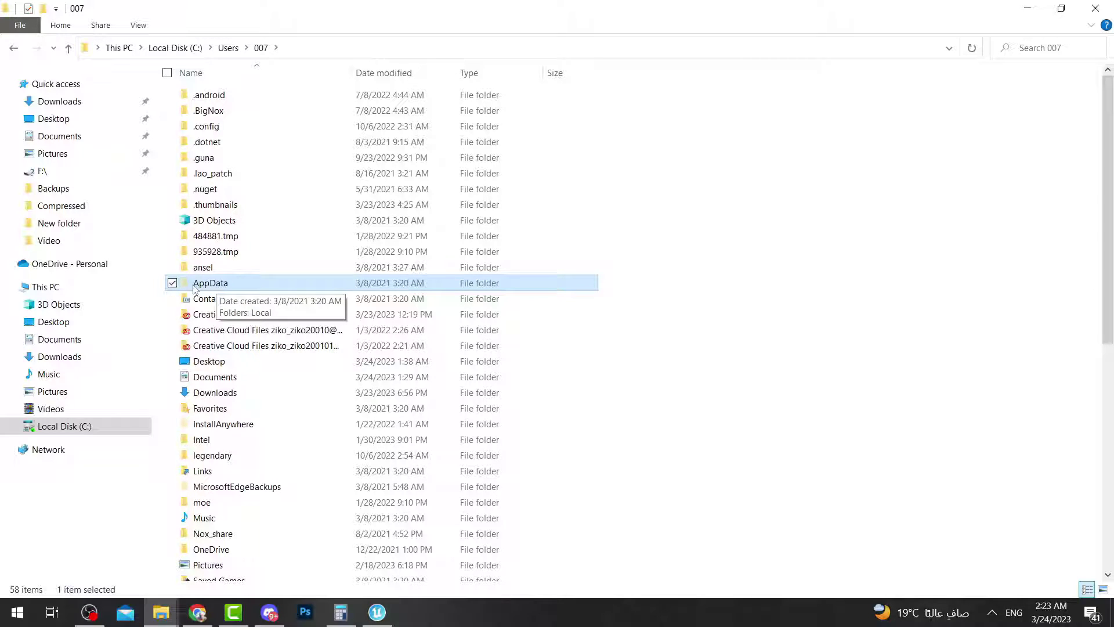
pyautogui.doubleClick(229, 288)
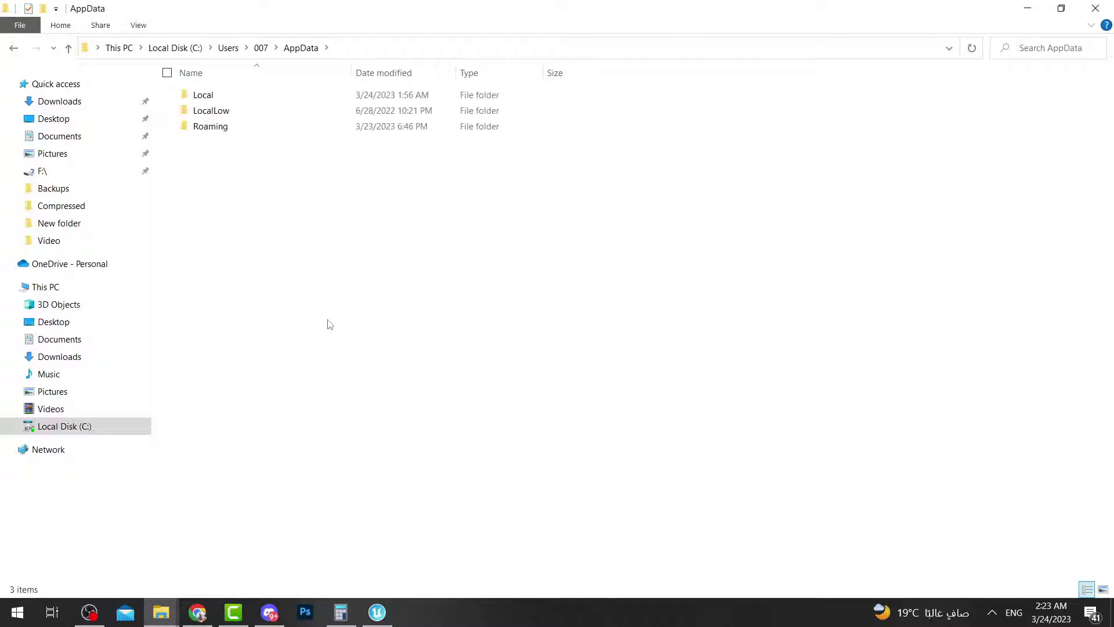
# - Open the Local folder inside AppData and pick out the UnrealEditorFortnite, UnrealEngine and UnrealEngineLauncher folders one after another
pyautogui.doubleClick(230, 99)
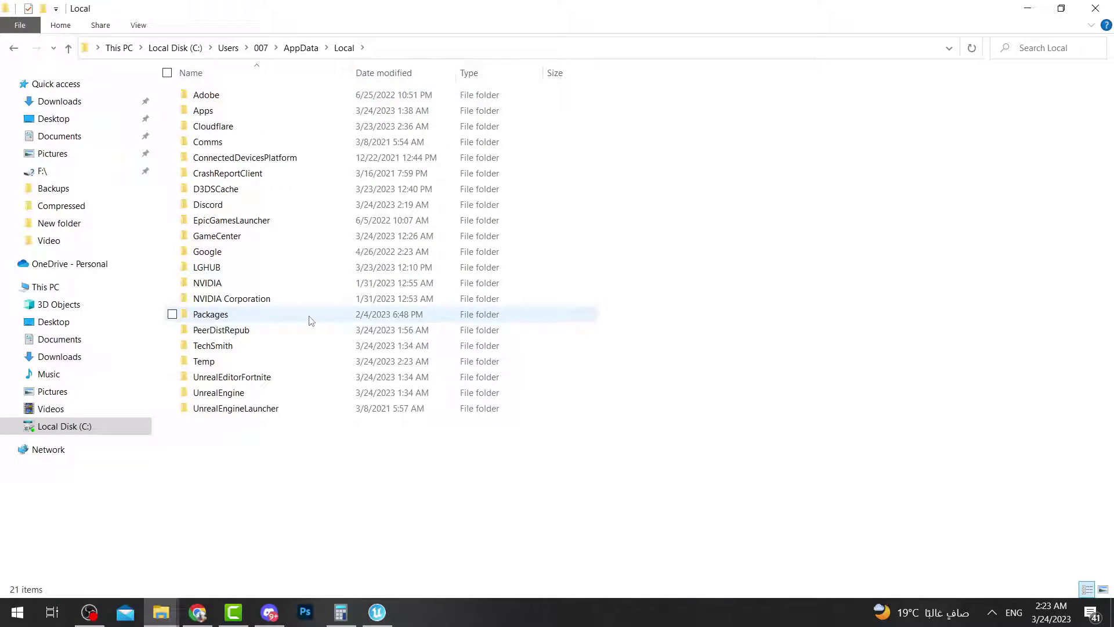
pyautogui.moveTo(235, 426); pyautogui.dragTo(231, 384)
pyautogui.click(231, 384)
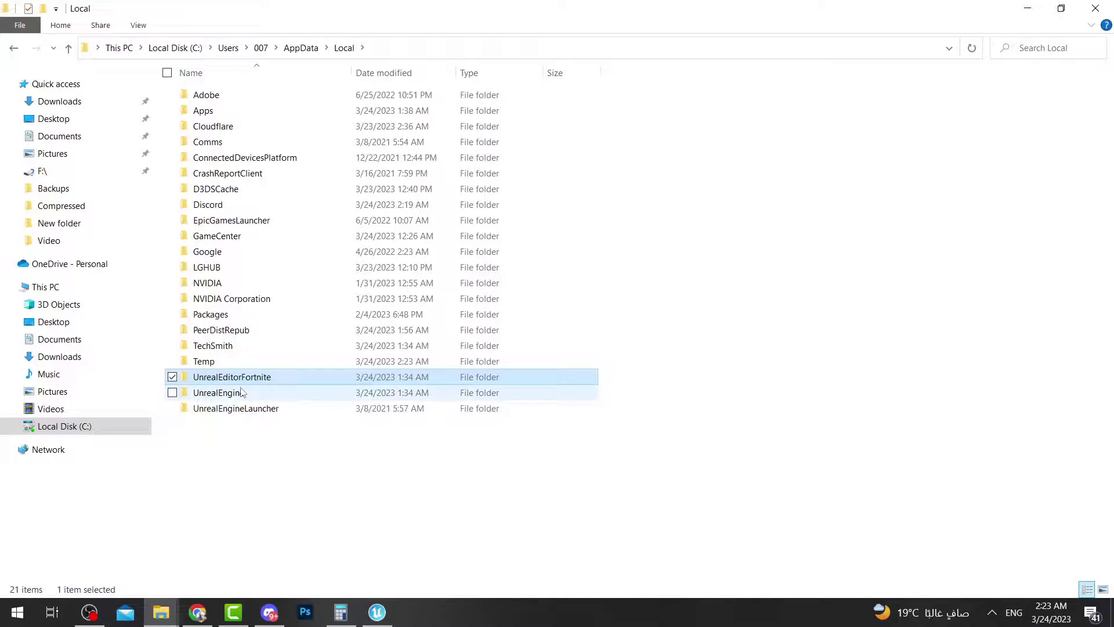
pyautogui.click(213, 397)
pyautogui.click(229, 411)
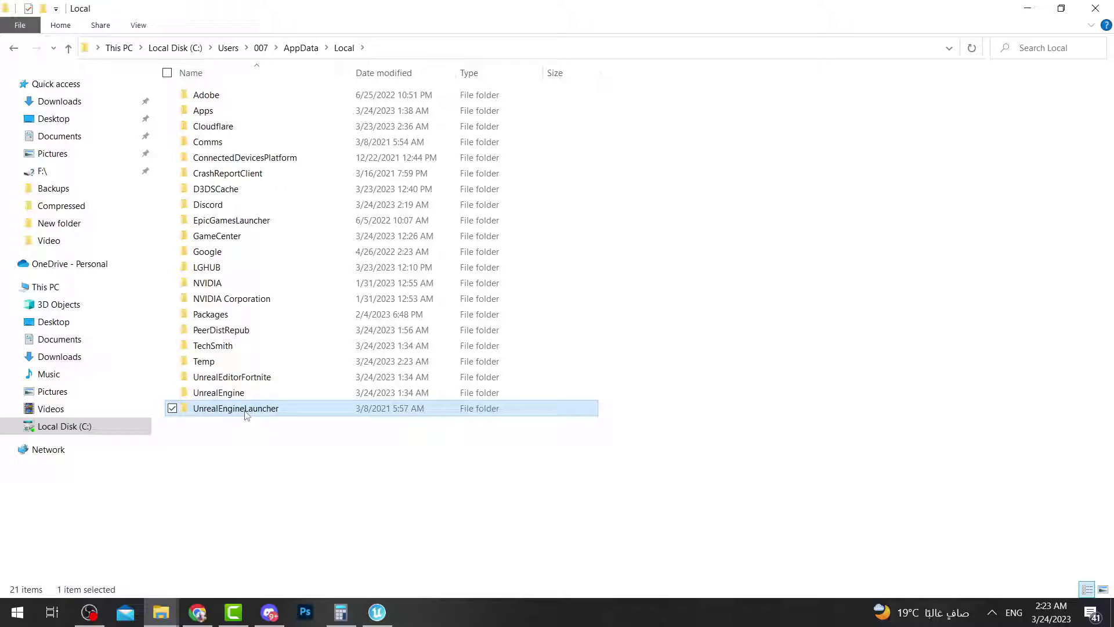
# - Bring up Unreal Editor briefly, minimize it, and select the UnrealEditorFortnite, UnrealEngine and UnrealEngineLauncher folders together in File Explorer
pyautogui.click(377, 613)
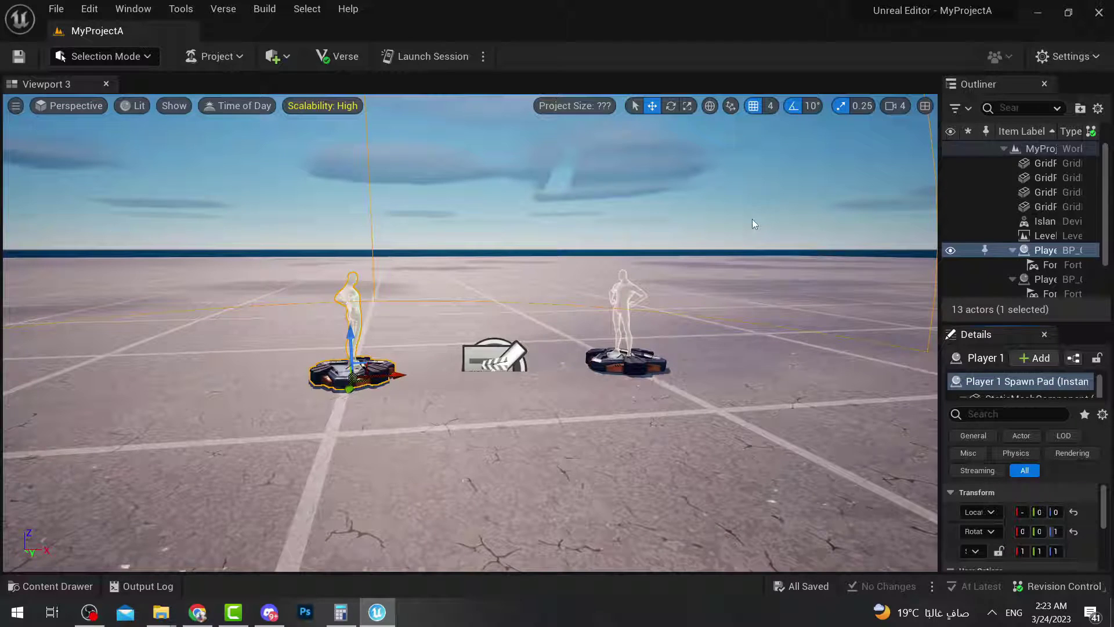
pyautogui.click(1099, 13)
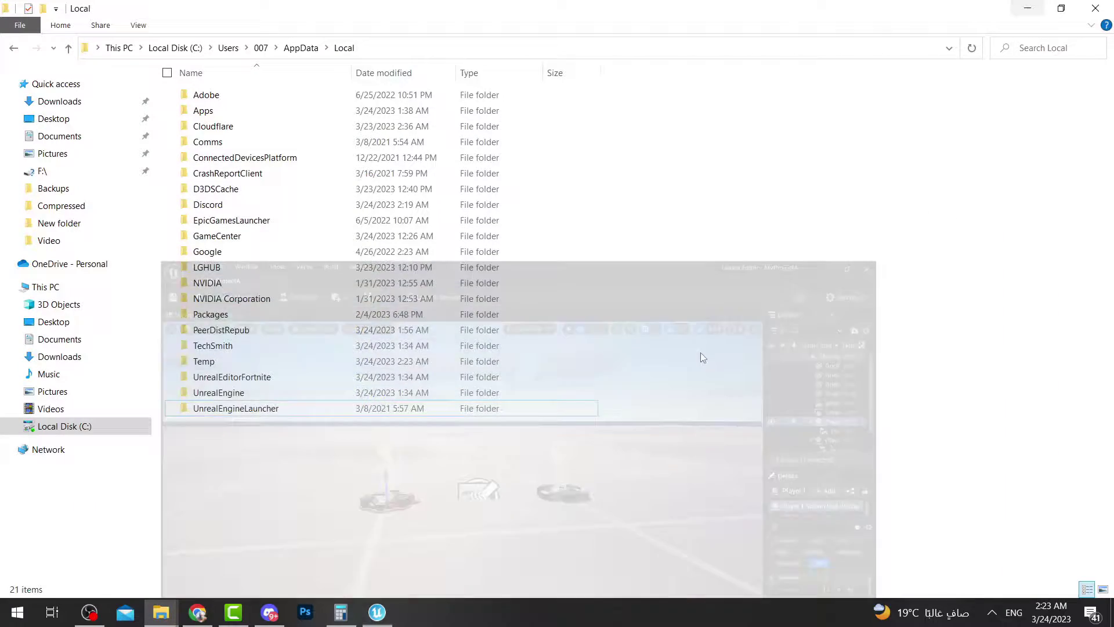
pyautogui.moveTo(238, 439); pyautogui.dragTo(216, 381)
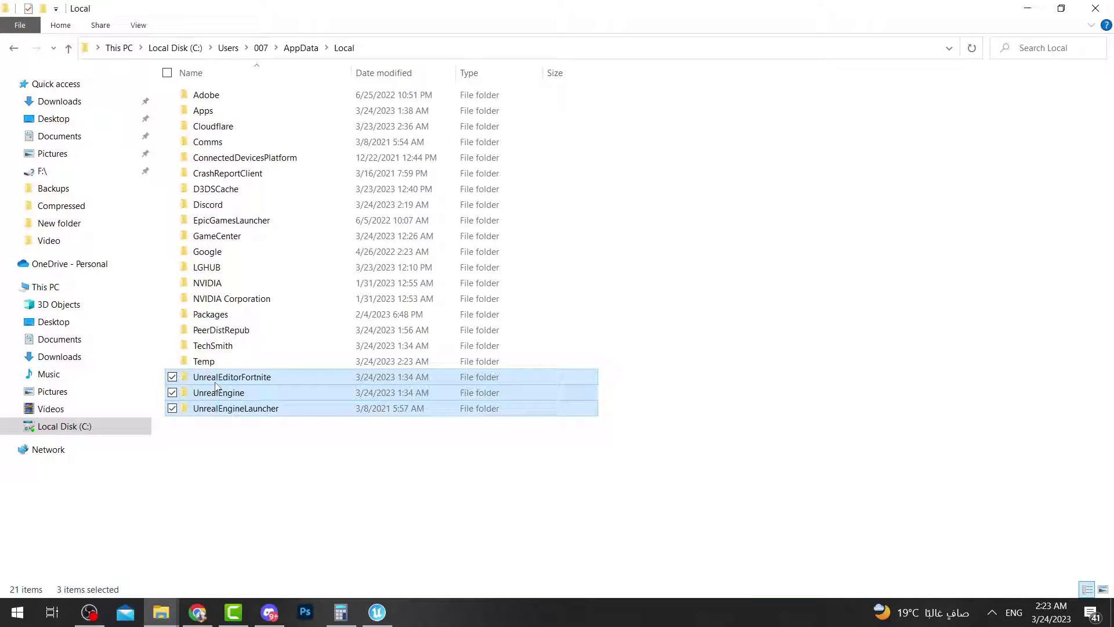
# - Select all folders in Local, from Adobe to UnrealEngineLauncher, and clear the selection again
pyautogui.moveTo(255, 443); pyautogui.dragTo(224, 112)
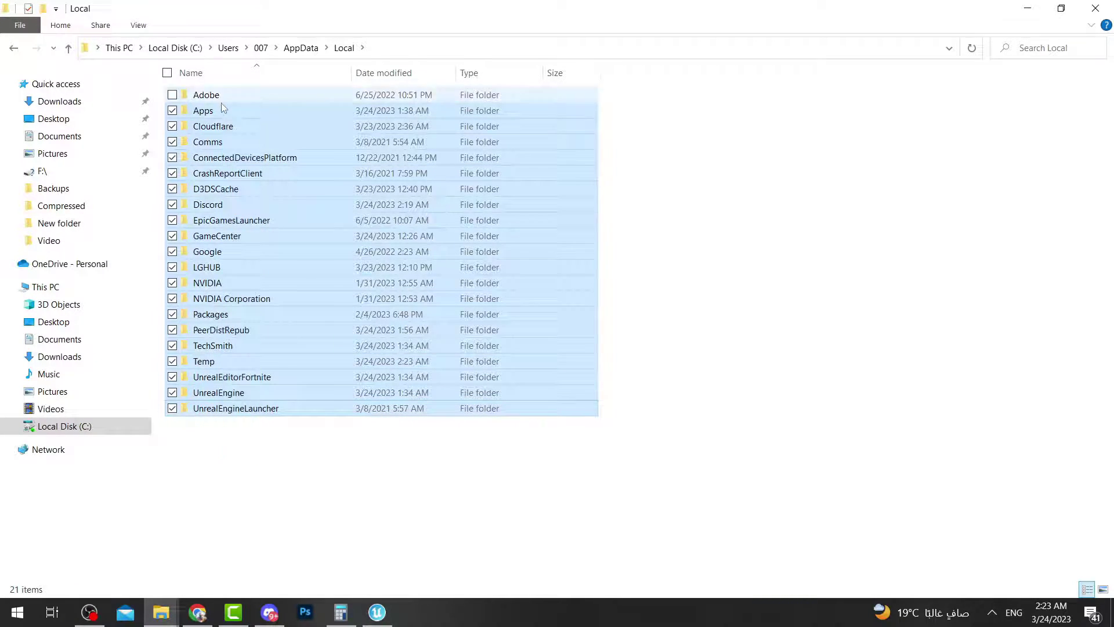
pyautogui.moveTo(313, 461); pyautogui.dragTo(219, 99)
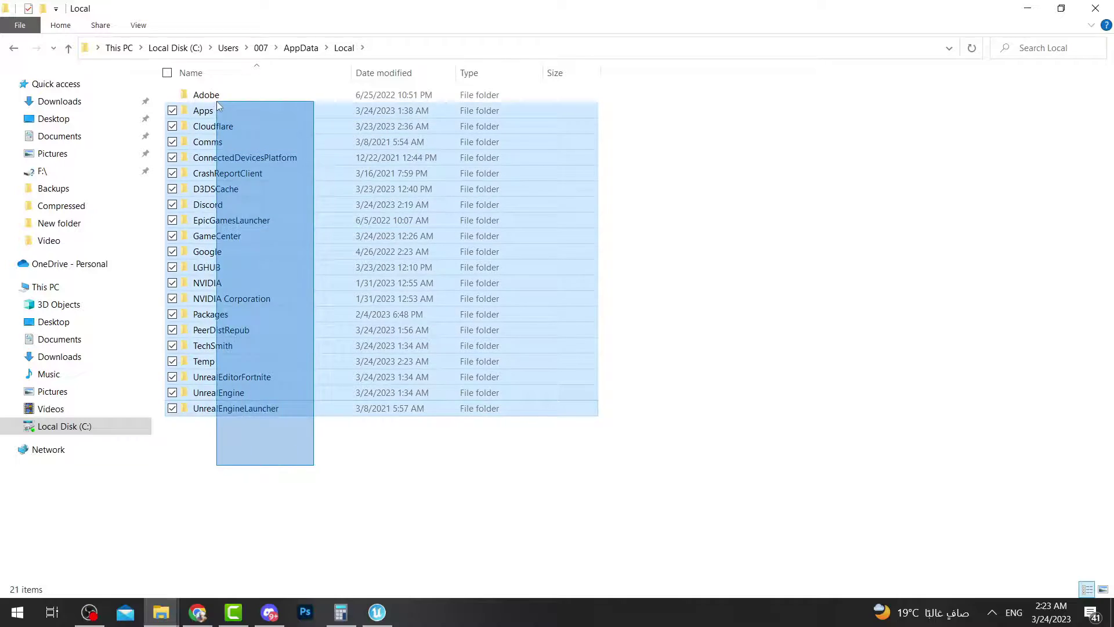
pyautogui.click(289, 456)
pyautogui.moveTo(251, 443); pyautogui.dragTo(207, 82)
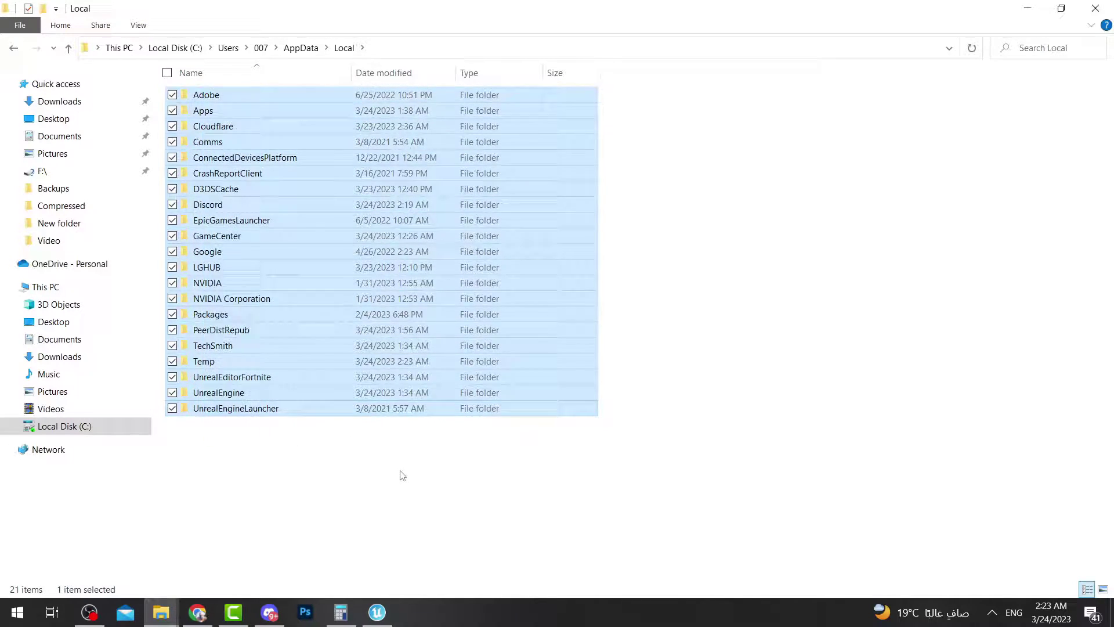
pyautogui.click(400, 474)
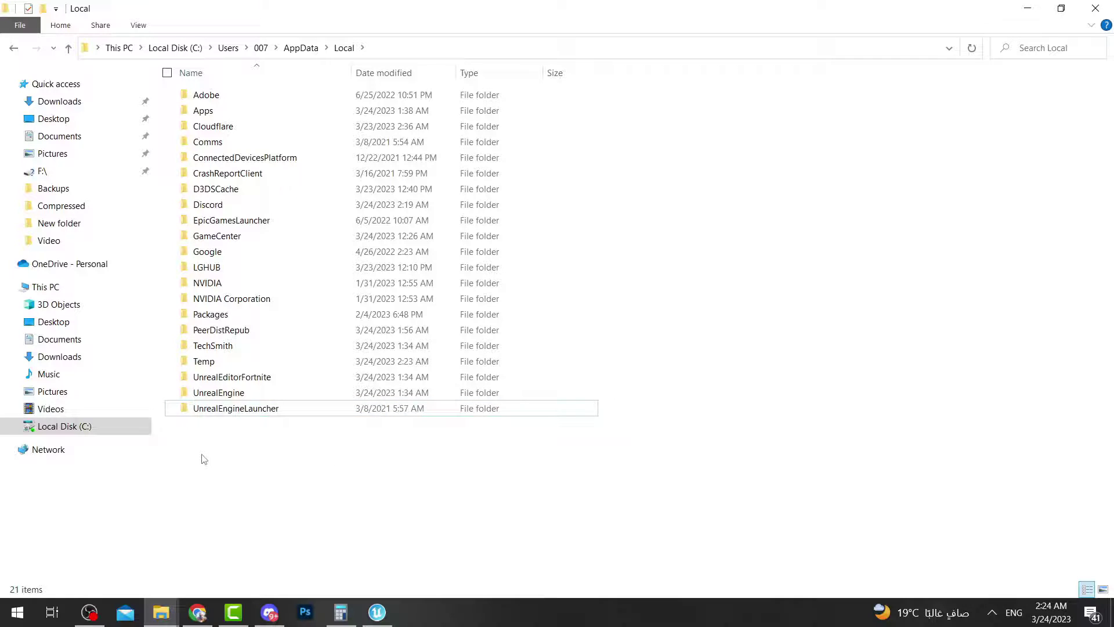
# - Mark the three Unreal folders in Local once more, clear the selection, and switch back to Unreal Editor
pyautogui.moveTo(204, 459); pyautogui.dragTo(202, 378)
pyautogui.moveTo(266, 460); pyautogui.dragTo(234, 389)
pyautogui.moveTo(264, 458); pyautogui.dragTo(341, 551)
pyautogui.click(377, 612)
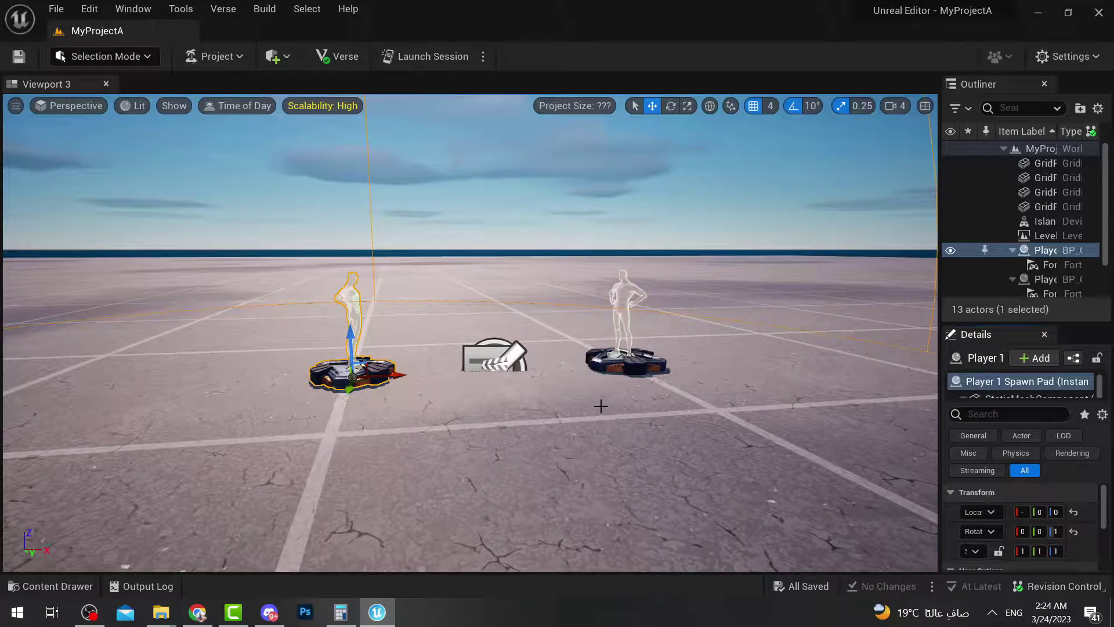